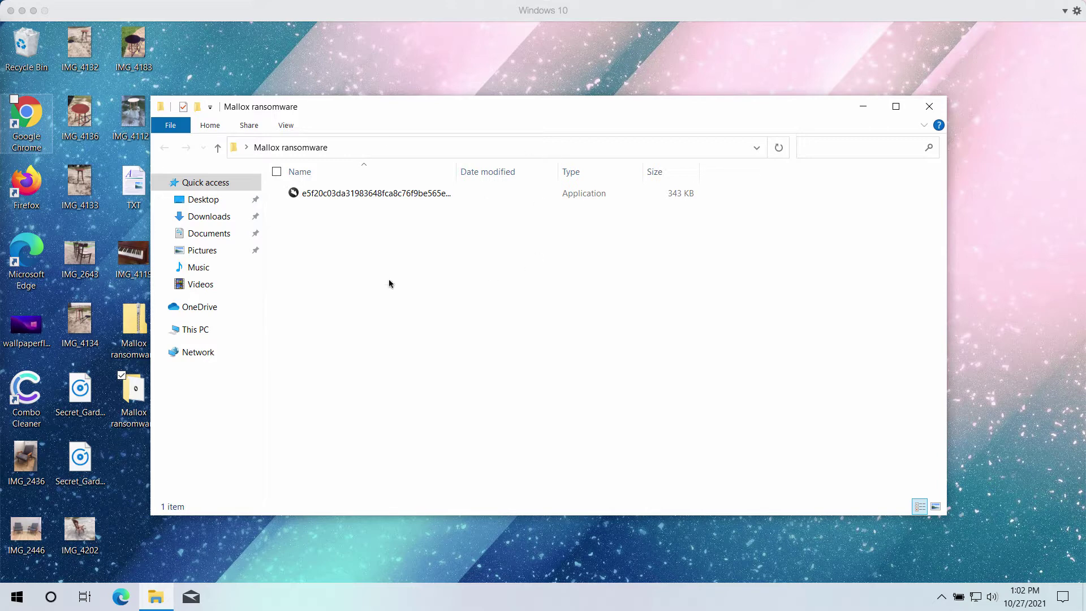
# - Close the Mallox ransomware folder window to reveal the desktop files
pyautogui.click(930, 107)
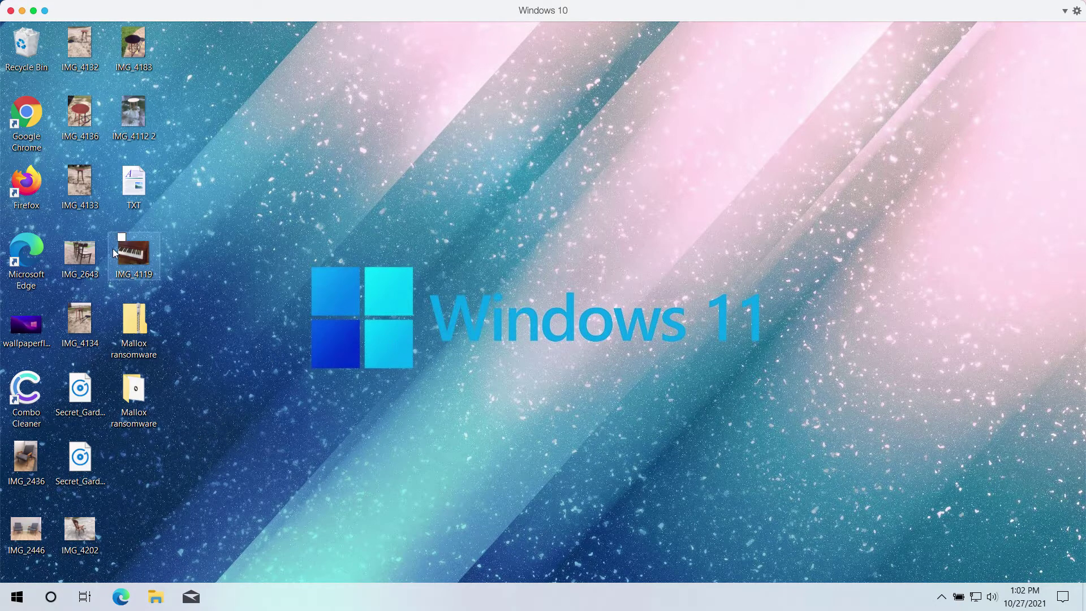
pyautogui.doubleClick(70, 262)
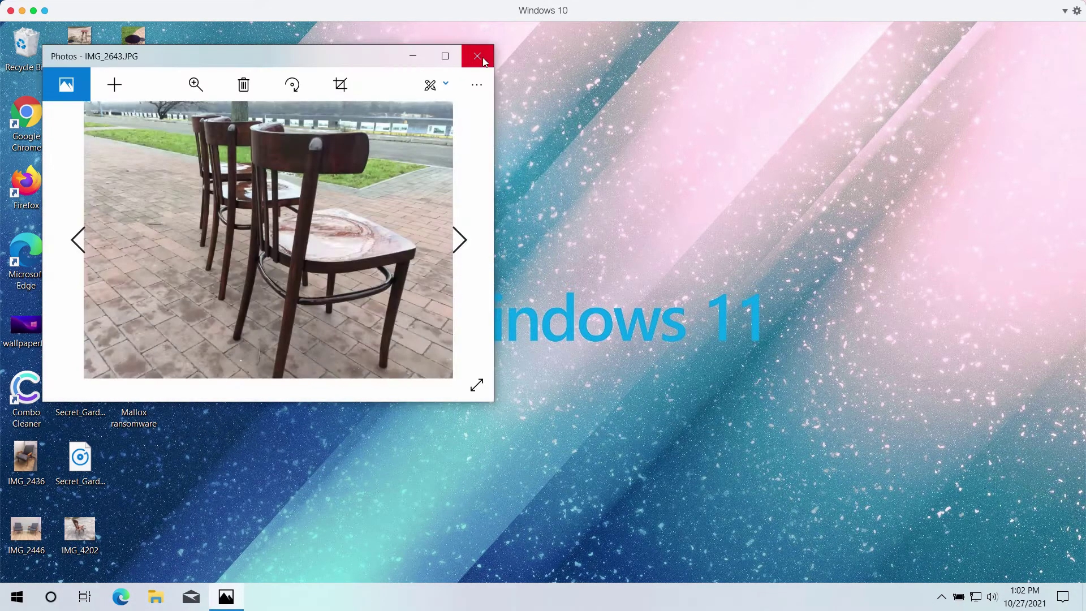
pyautogui.click(483, 59)
pyautogui.doubleClick(93, 192)
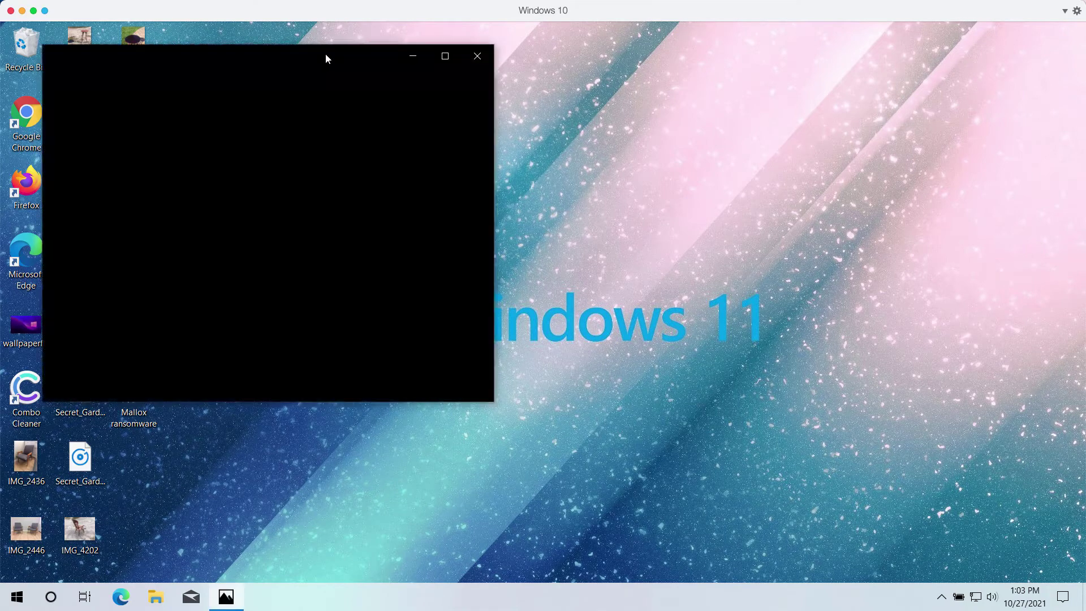
pyautogui.click(476, 56)
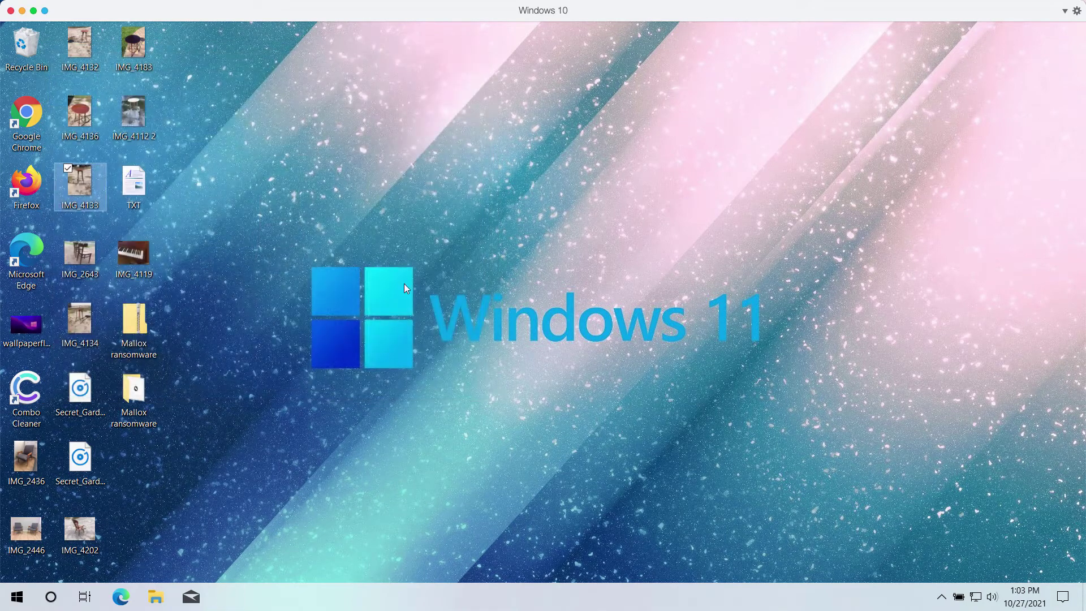
pyautogui.doubleClick(29, 470)
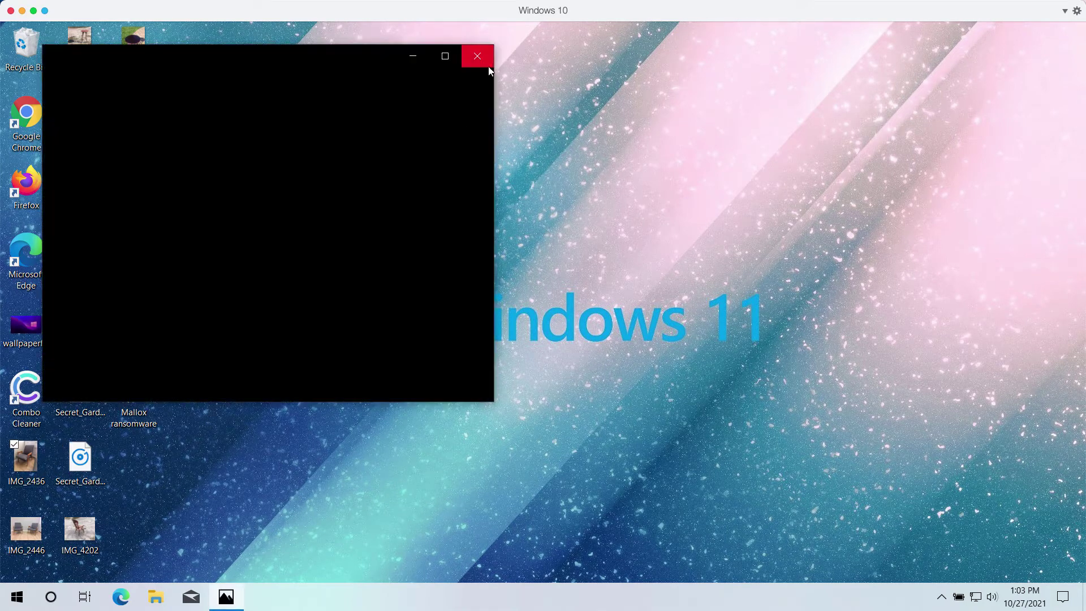
pyautogui.click(476, 56)
pyautogui.doubleClick(138, 188)
pyautogui.click(902, 142)
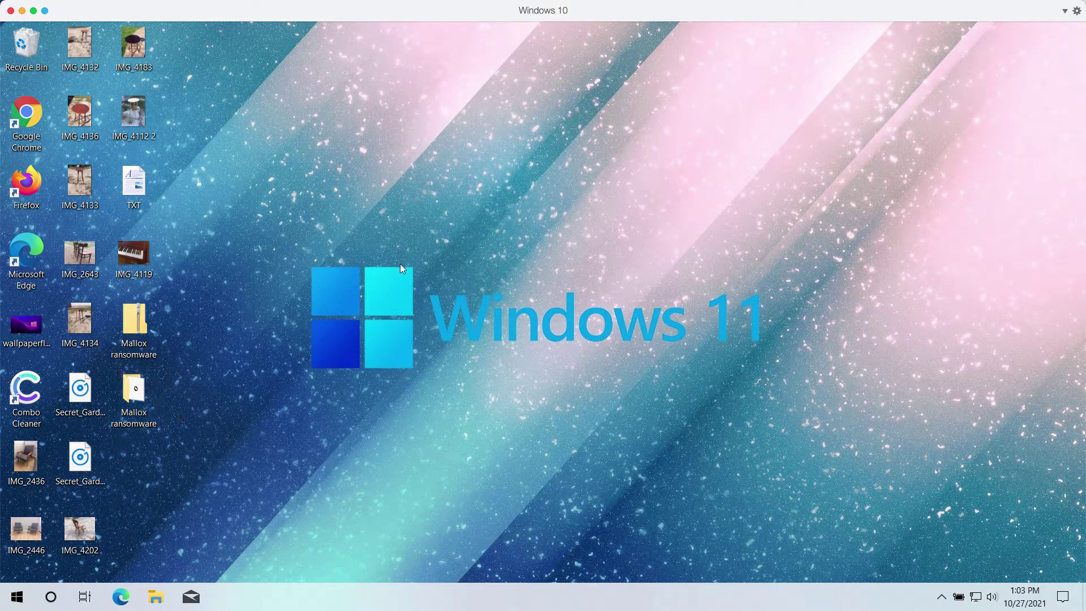
# - Run the application file in the second Mallox ransomware folder, then close that folder window
pyautogui.doubleClick(134, 396)
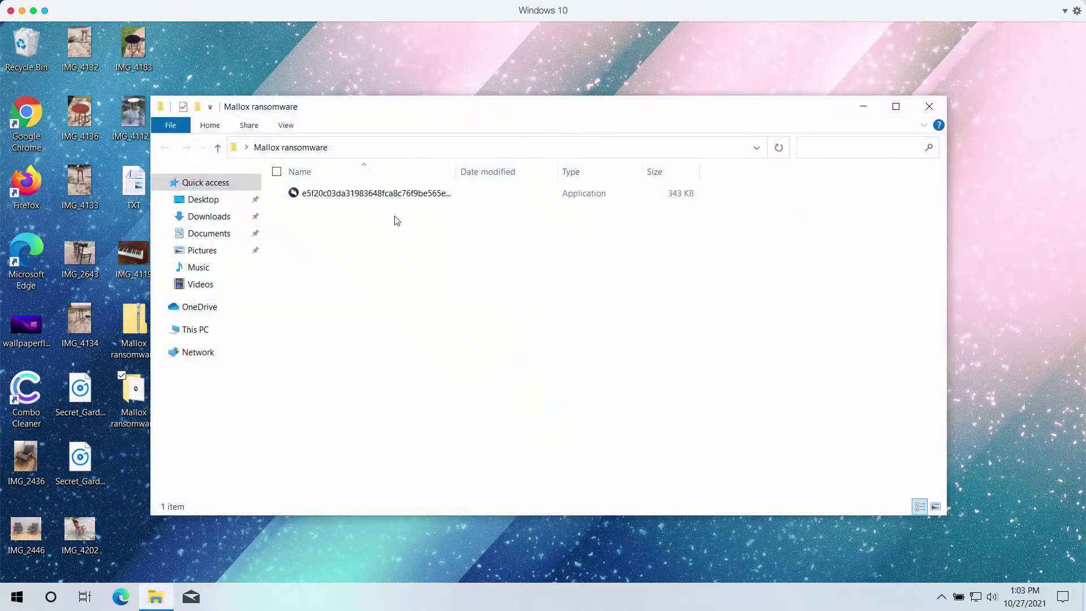
pyautogui.doubleClick(390, 198)
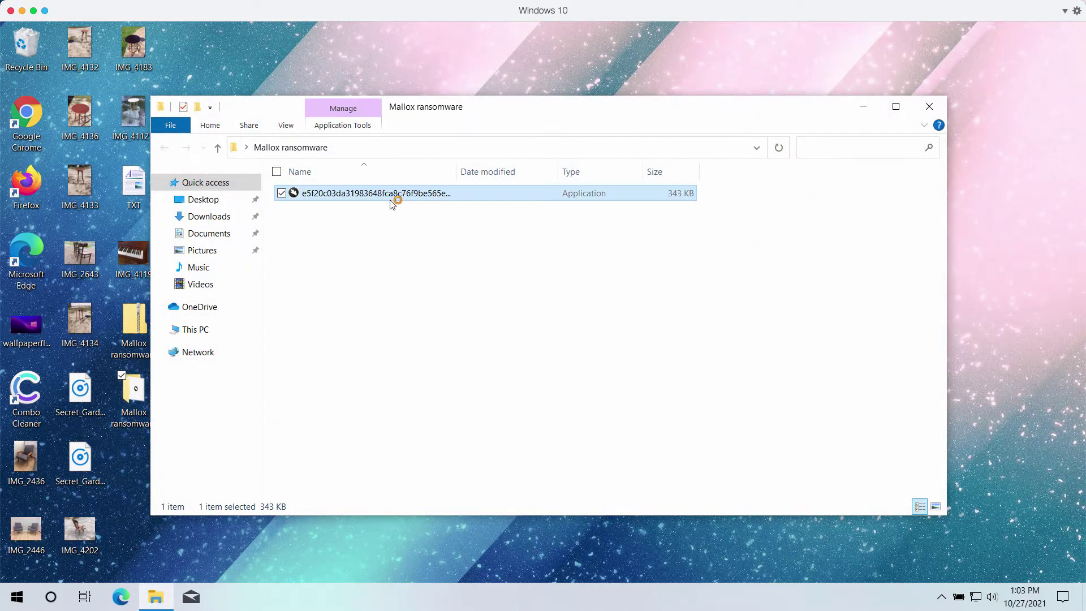
pyautogui.click(941, 111)
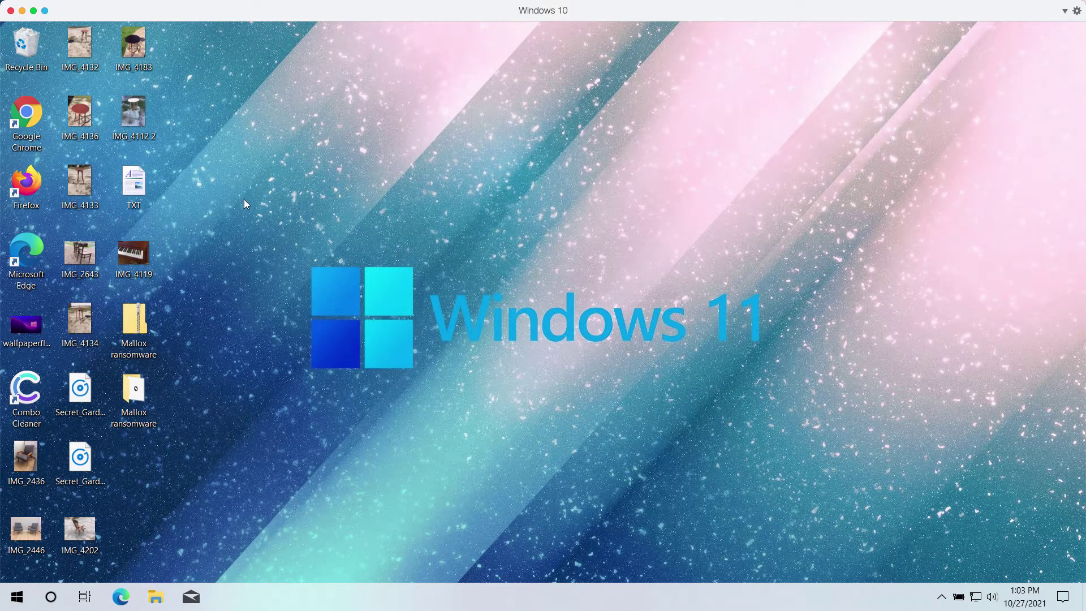
# - Launch Task Manager from the taskbar and expand it to the detailed process list
pyautogui.rightClick(467, 603)
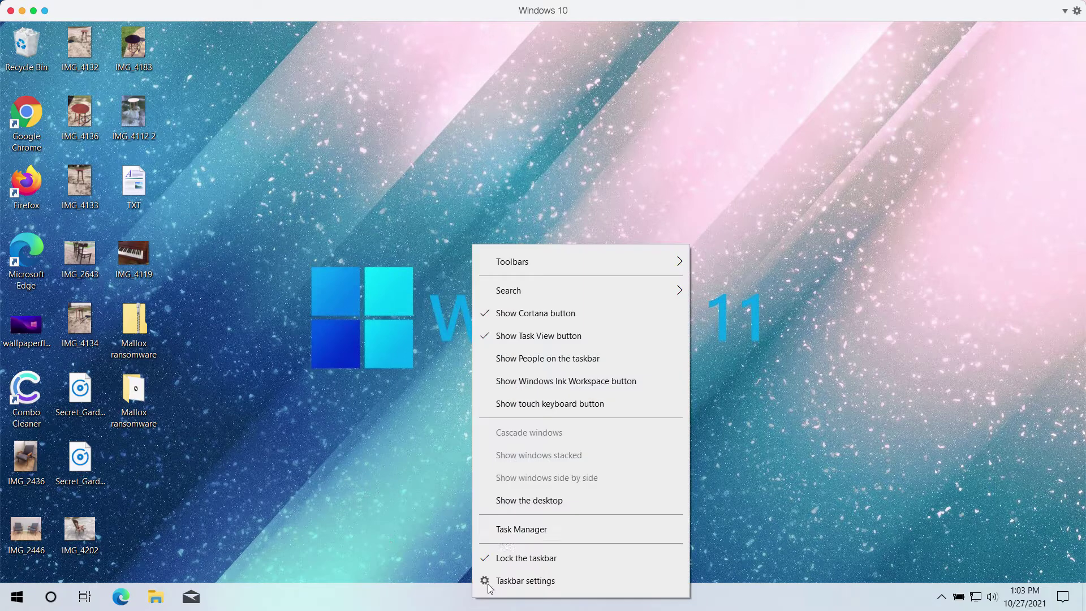
pyautogui.click(509, 531)
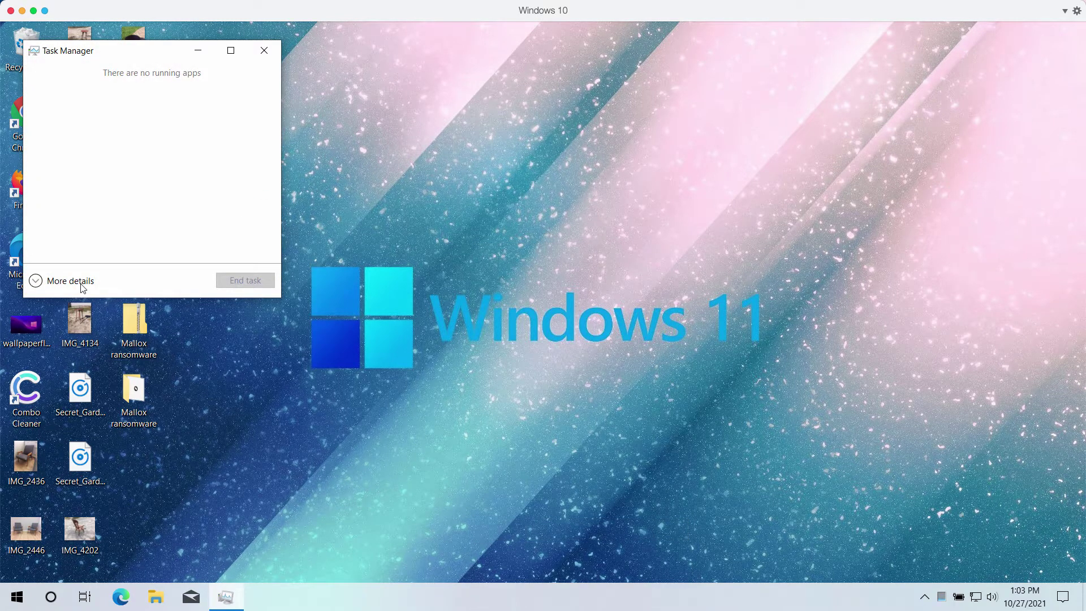
pyautogui.click(83, 288)
pyautogui.moveTo(219, 54); pyautogui.dragTo(417, 79)
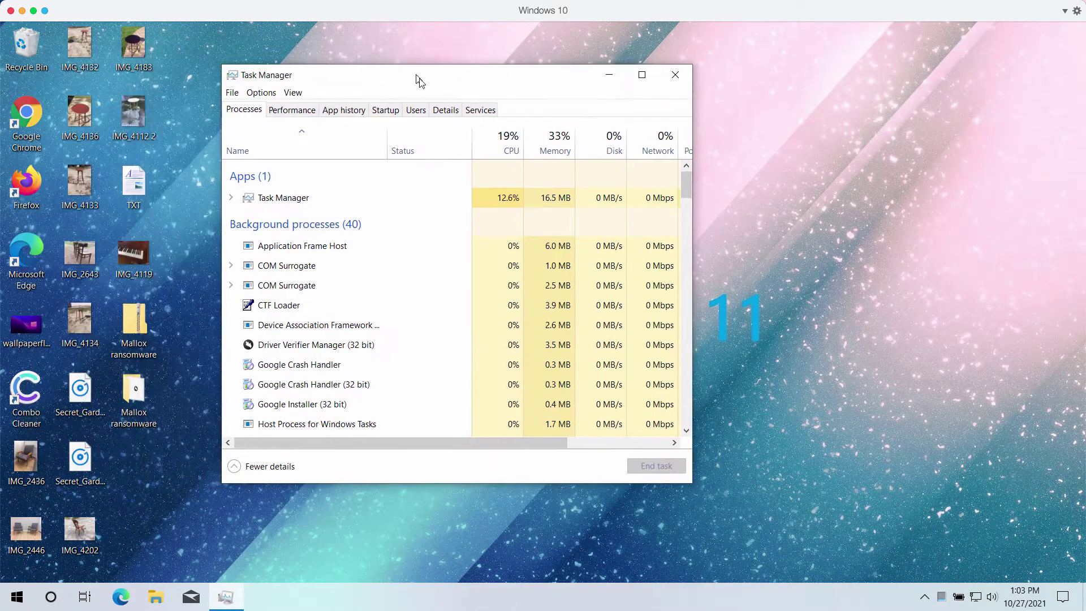
# - Select the Driver Verifier Manager (32 bit) process and bring up its context menu
pyautogui.click(317, 348)
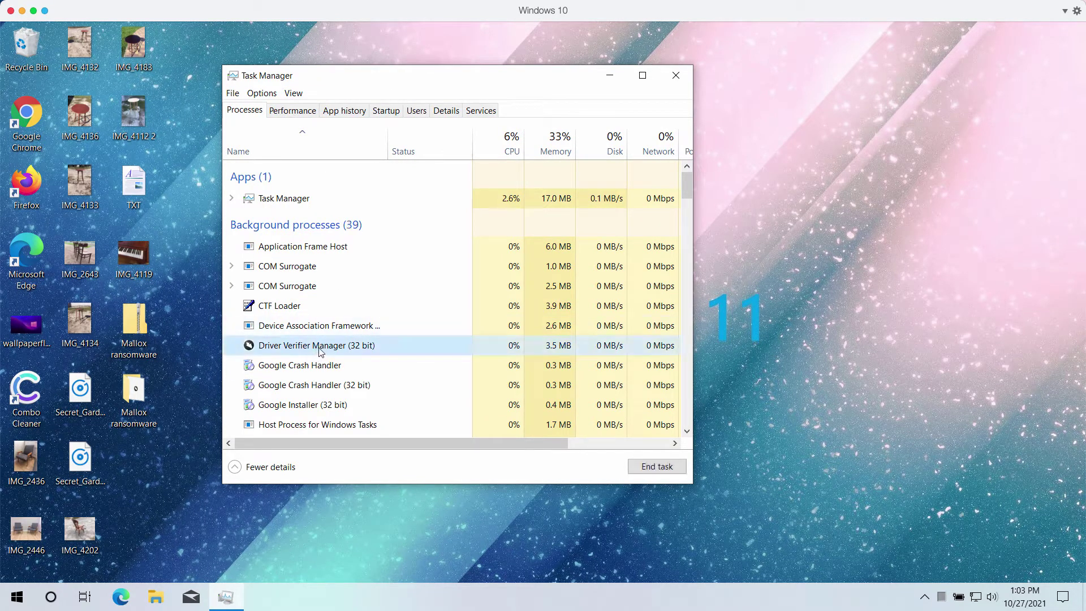
pyautogui.rightClick(357, 345)
pyautogui.moveTo(382, 366)
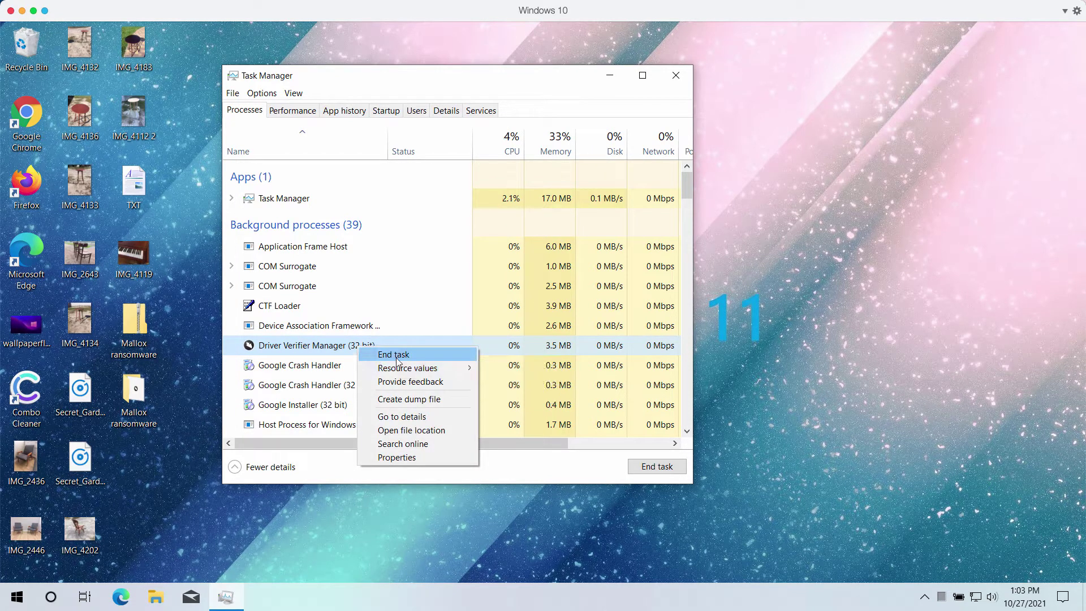
# - Open Driver Verifier Manager's file location, the Mallox ransomware folder, then close that window
pyautogui.click(405, 430)
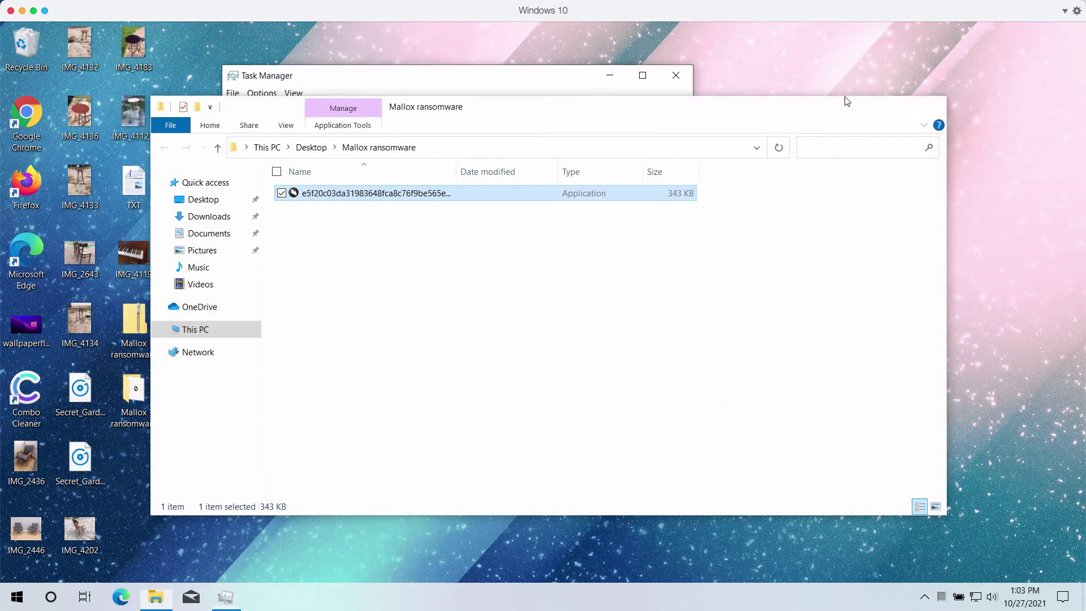
pyautogui.click(930, 106)
pyautogui.moveTo(533, 80); pyautogui.dragTo(613, 103)
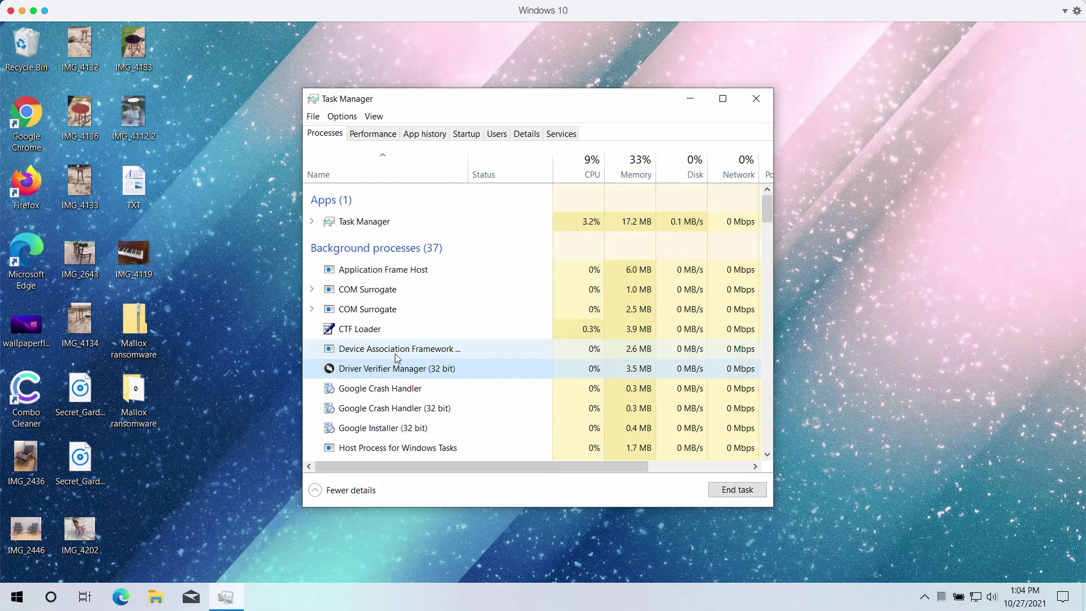
# - Reselect Driver Verifier Manager (32 bit) among the background processes in Task Manager
pyautogui.click(403, 353)
pyautogui.click(402, 370)
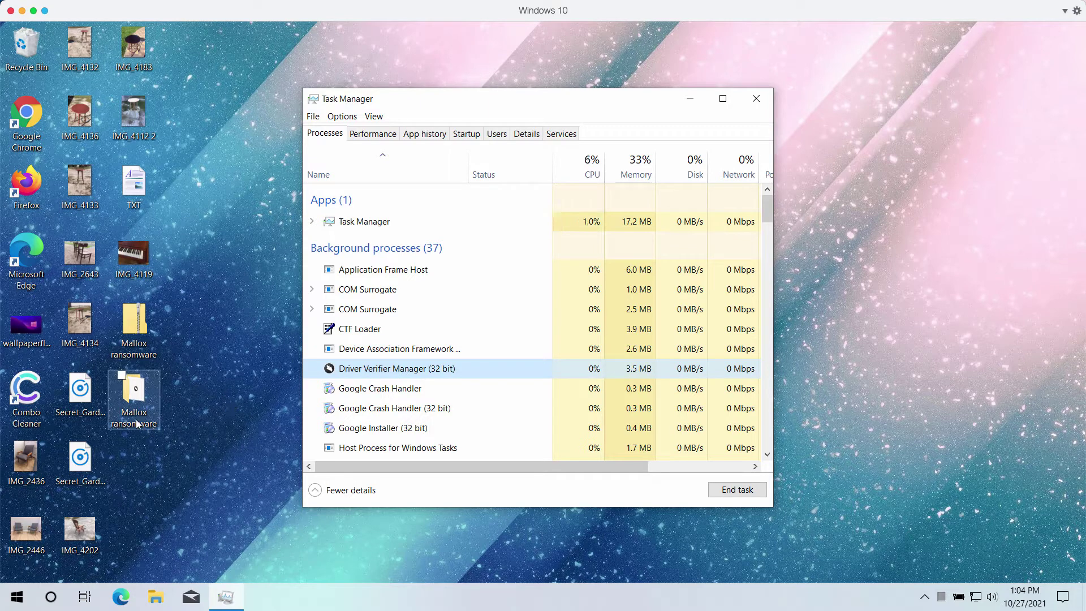
pyautogui.moveTo(660, 102); pyautogui.dragTo(588, 122)
pyautogui.scroll(-3, 418, 339)
pyautogui.scroll(-3, 419, 339)
pyautogui.scroll(8, 417, 342)
pyautogui.hscroll(3, 396, 344)
pyautogui.hscroll(-3, 412, 286)
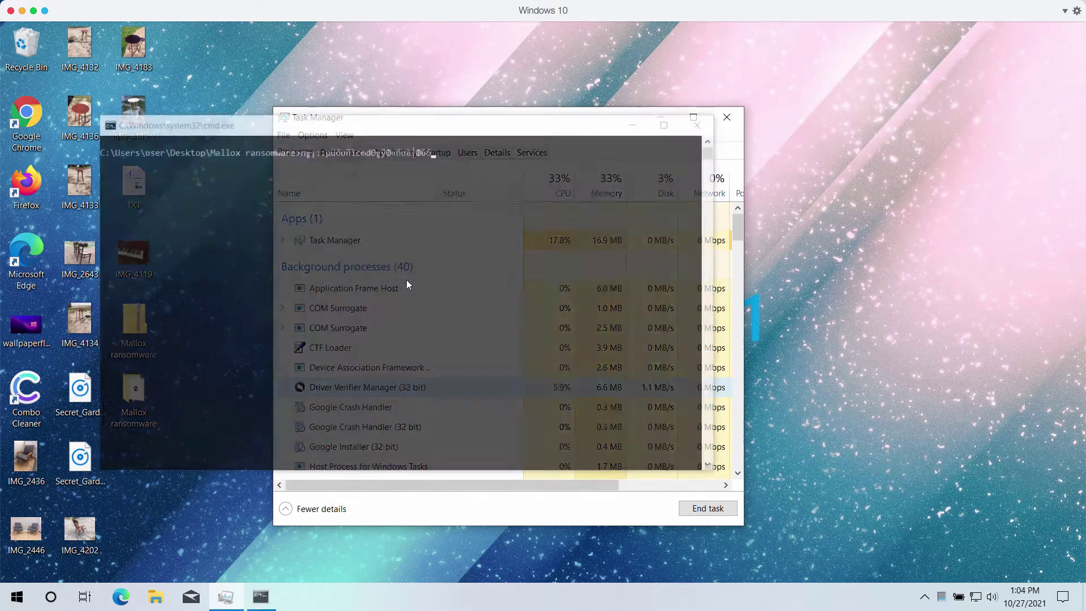
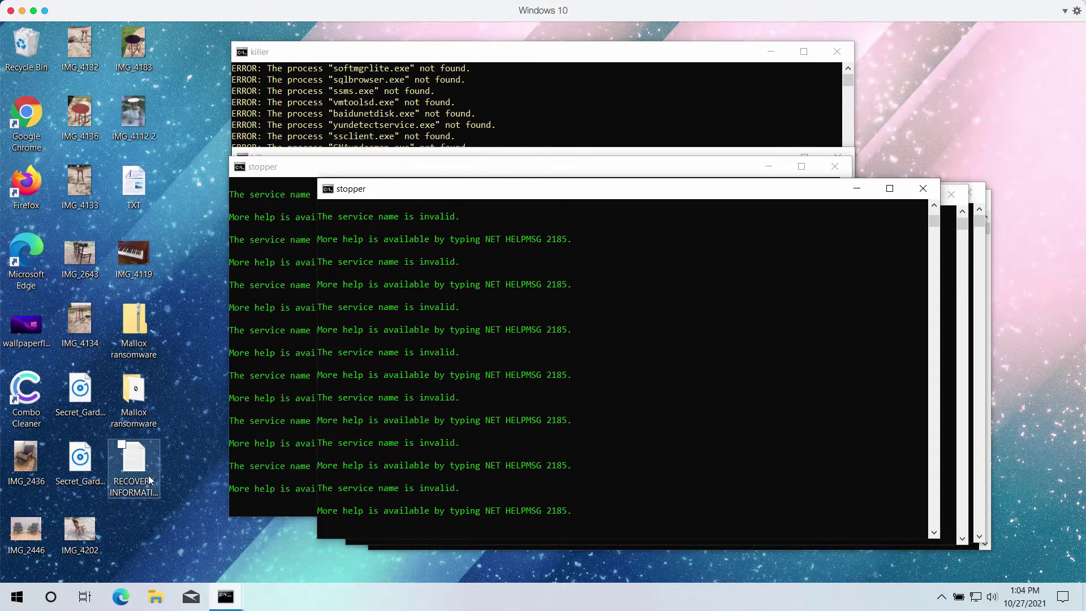
# - Try opening the encrypted pictures IMG_4119 and IMG_4183.JPG.mallox, then dismiss the viewer and app prompt
pyautogui.doubleClick(128, 261)
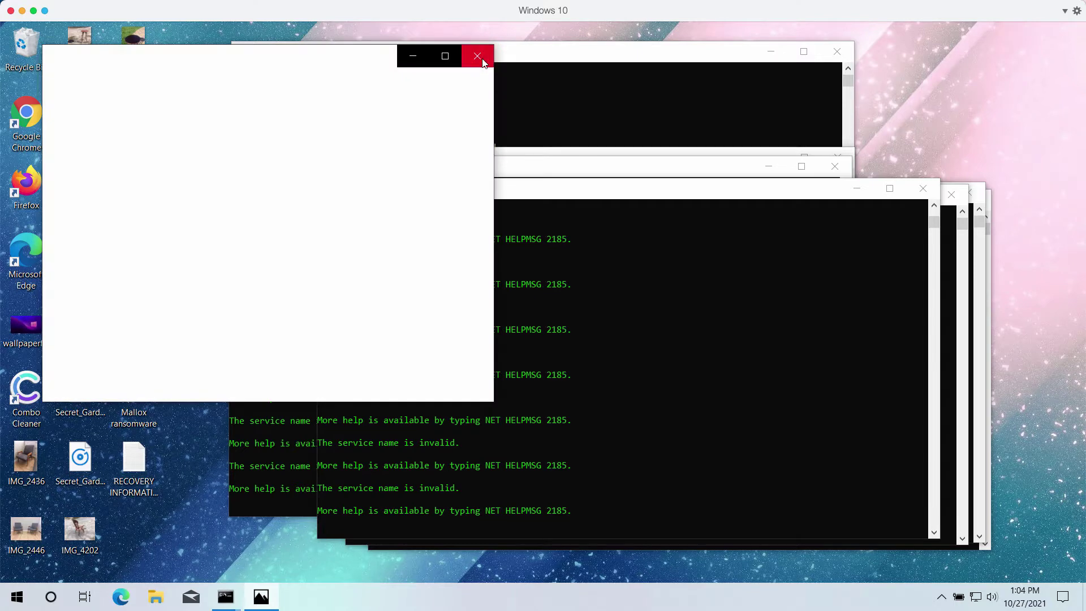
pyautogui.click(477, 60)
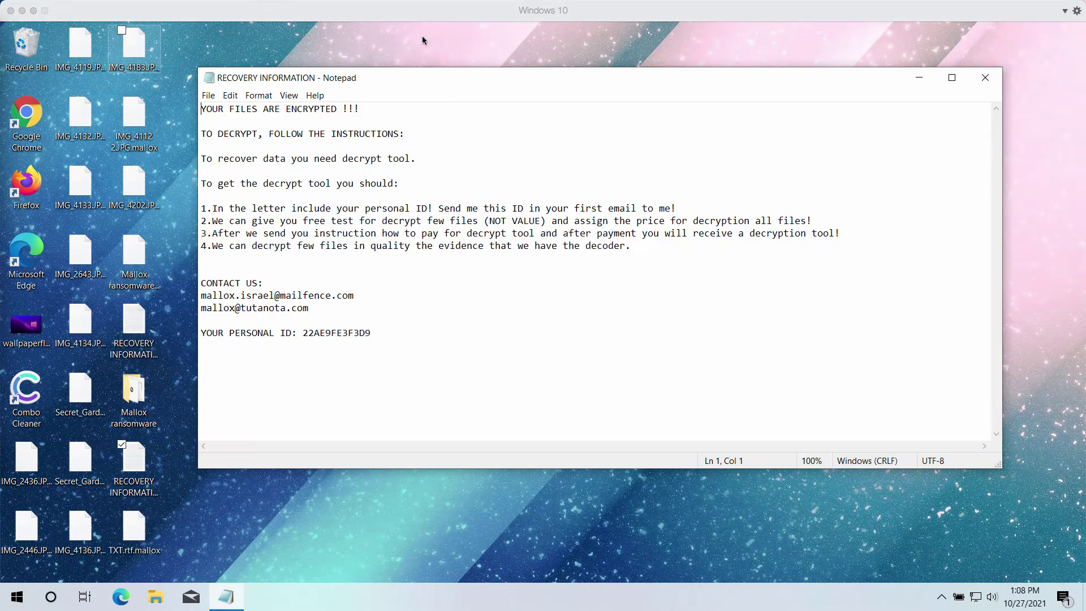
pyautogui.moveTo(438, 81); pyautogui.dragTo(443, 86)
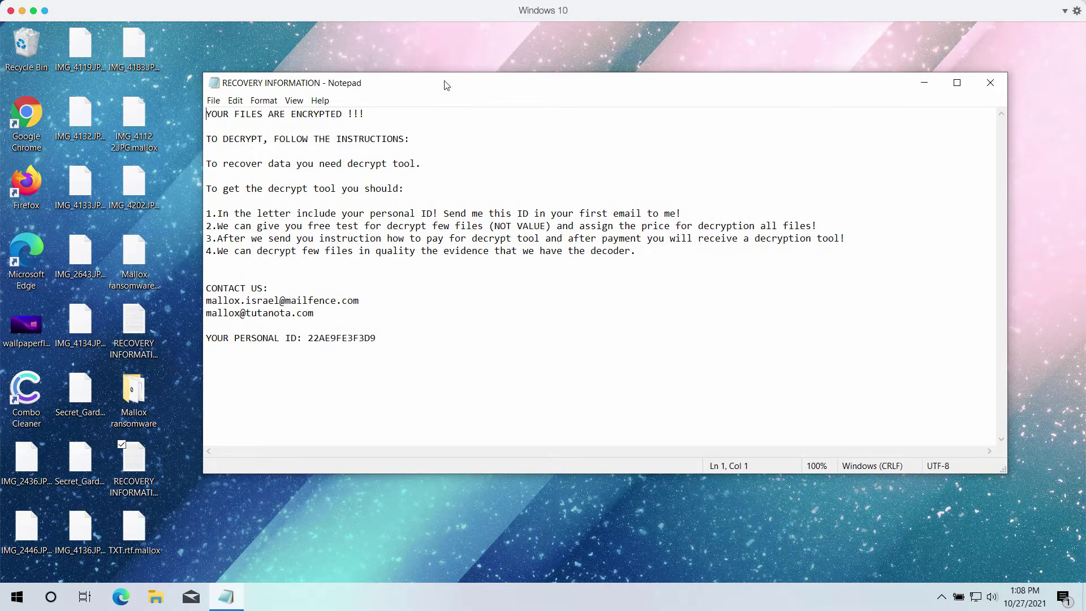
pyautogui.click(136, 46)
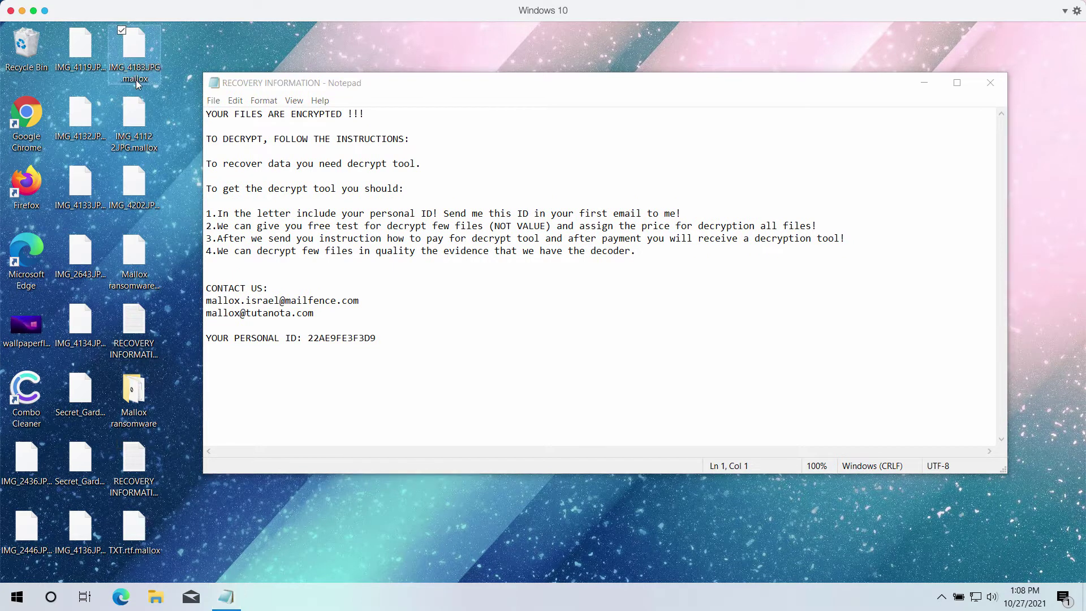
pyautogui.doubleClick(134, 70)
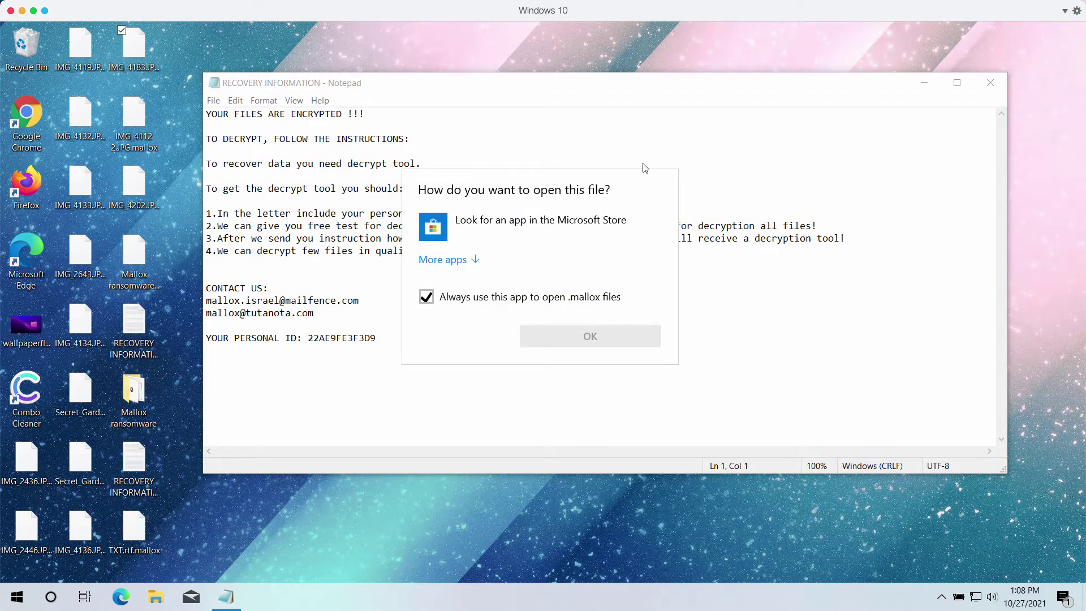
pyautogui.press('Escape')
# - Rename IMG_4112 2.JPG.mallox to drop the .mallox extension, accepting the extension warning
pyautogui.click(137, 149)
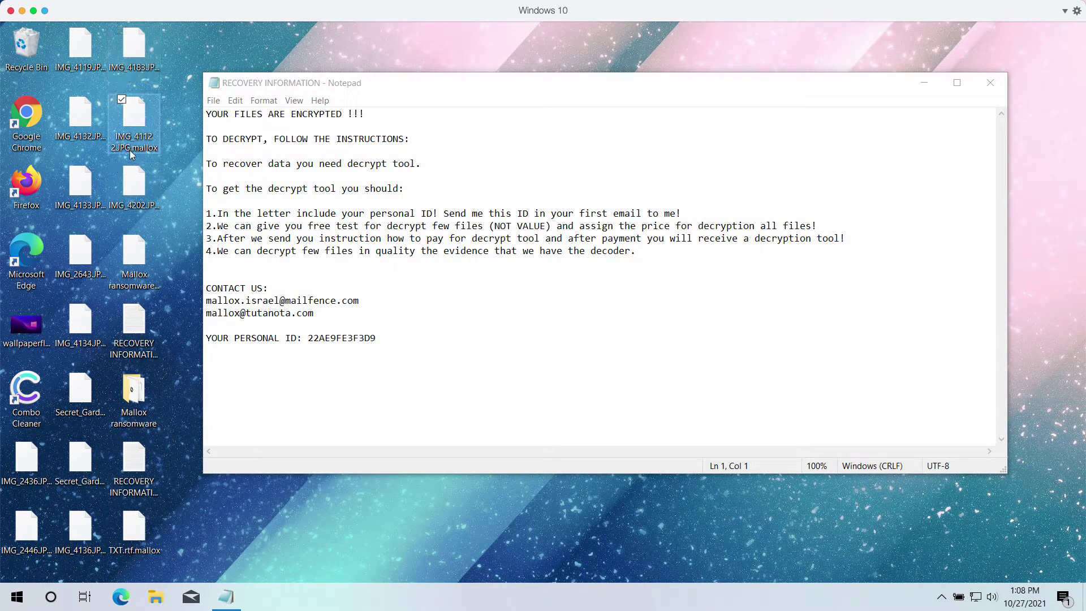
pyautogui.click(134, 150)
pyautogui.click(157, 149)
pyautogui.press('BackSpace')
pyautogui.press('Return')
pyautogui.press('Return')
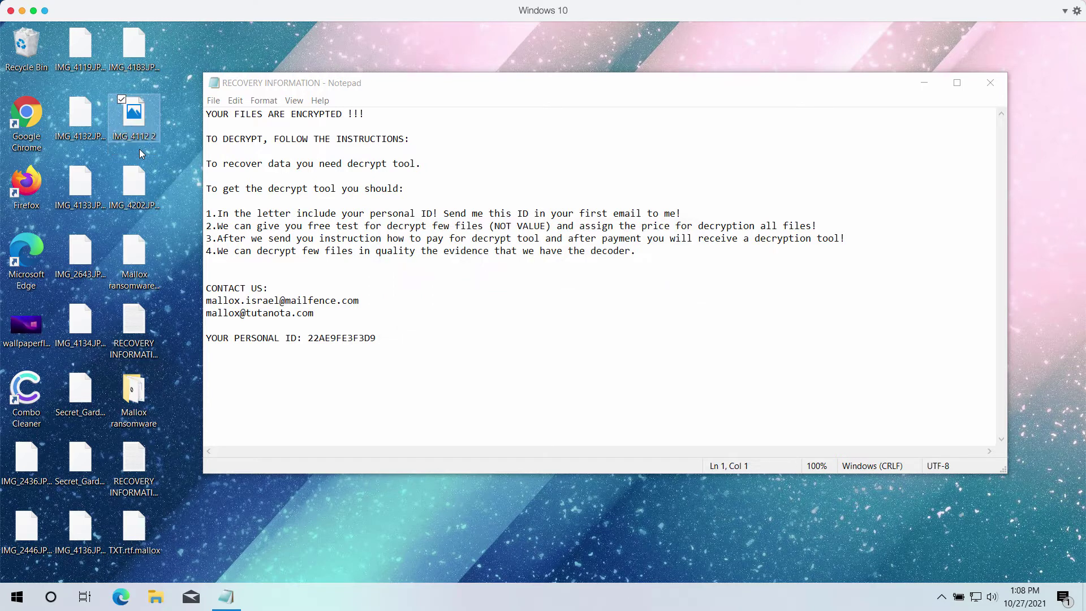
# - Open the renamed IMG_4112 2 picture, confirm it's unsupported, and close the viewer
pyautogui.doubleClick(137, 123)
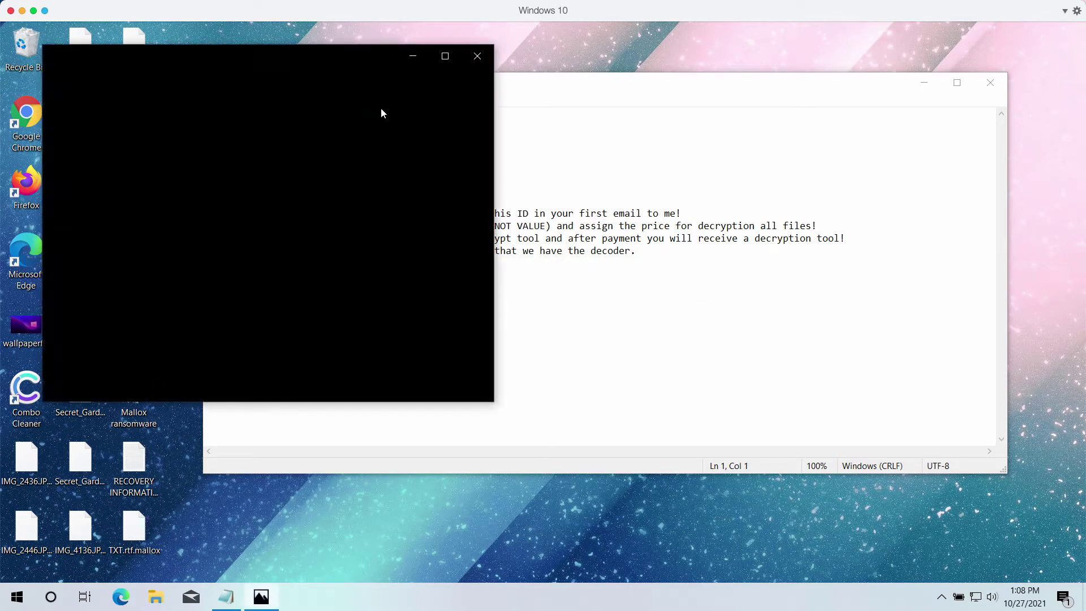
pyautogui.click(479, 55)
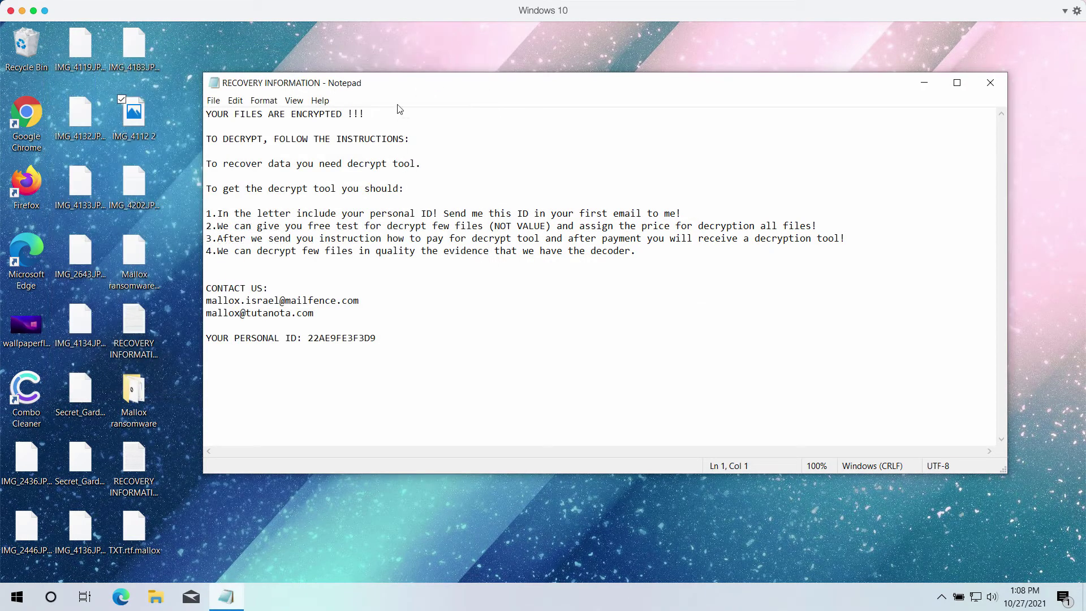
pyautogui.moveTo(413, 93); pyautogui.dragTo(384, 148)
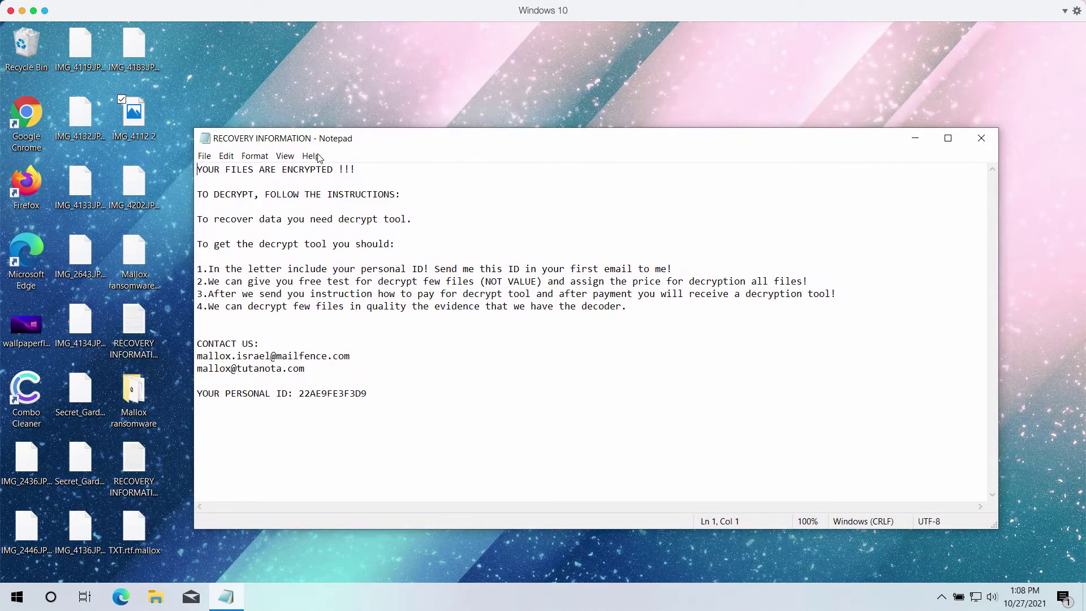
pyautogui.doubleClick(38, 142)
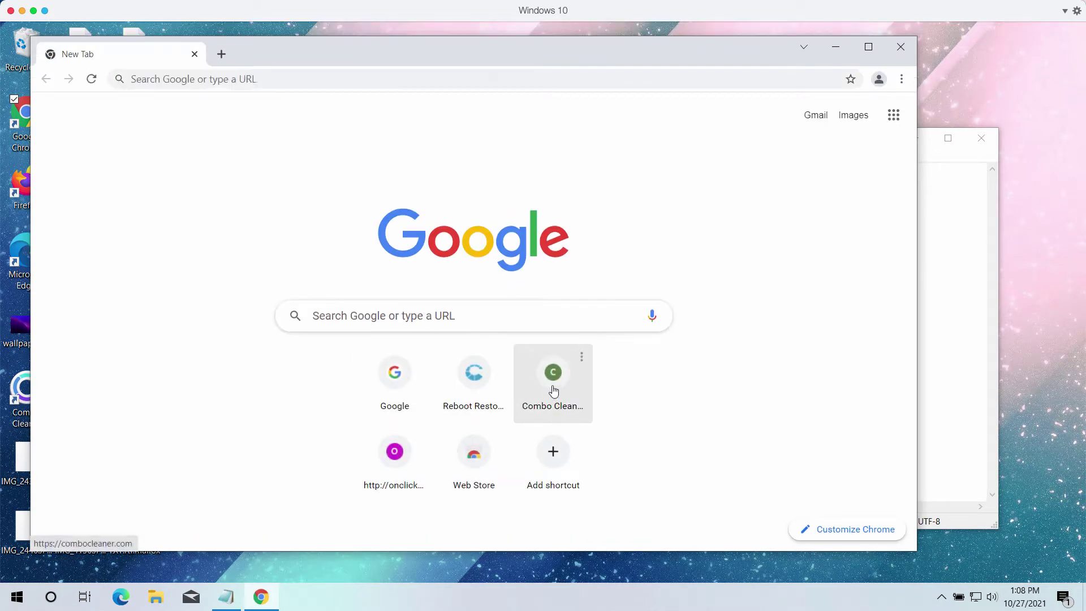
pyautogui.click(553, 387)
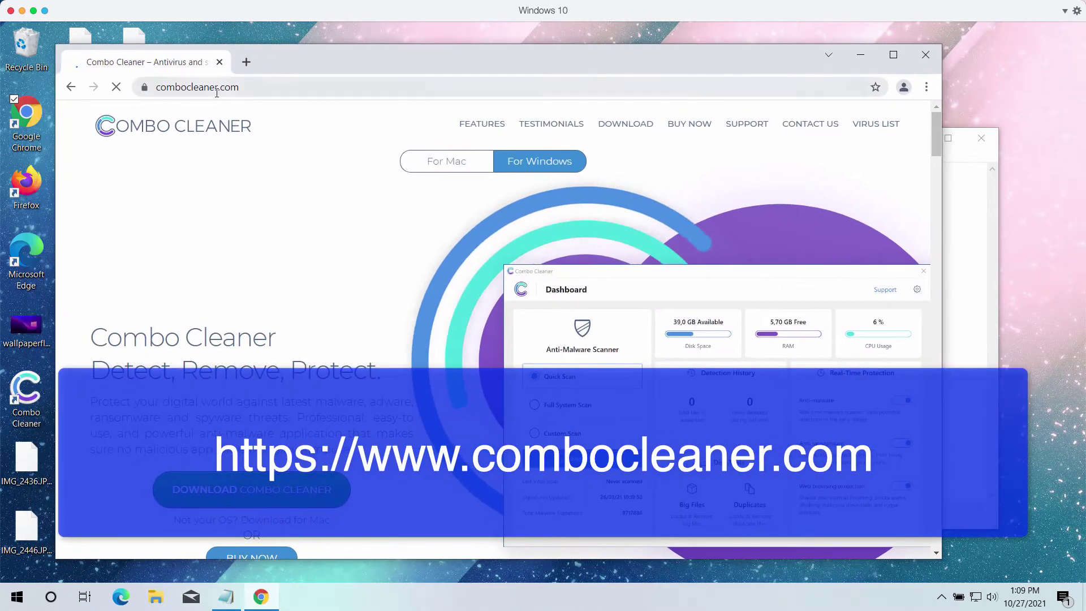
pyautogui.click(145, 87)
pyautogui.click(210, 87)
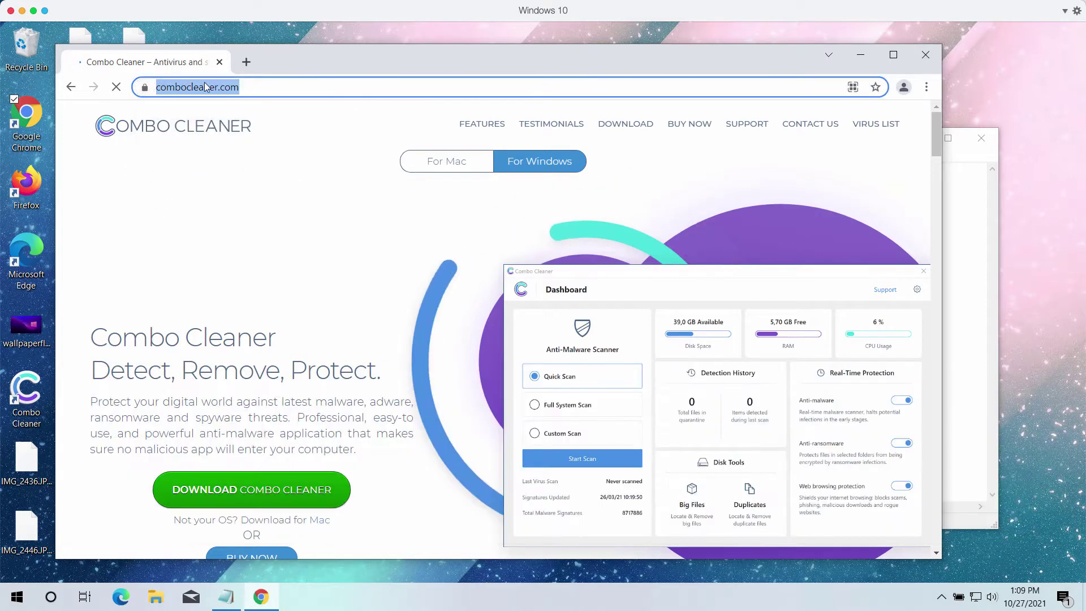
pyautogui.moveTo(211, 87); pyautogui.dragTo(304, 95)
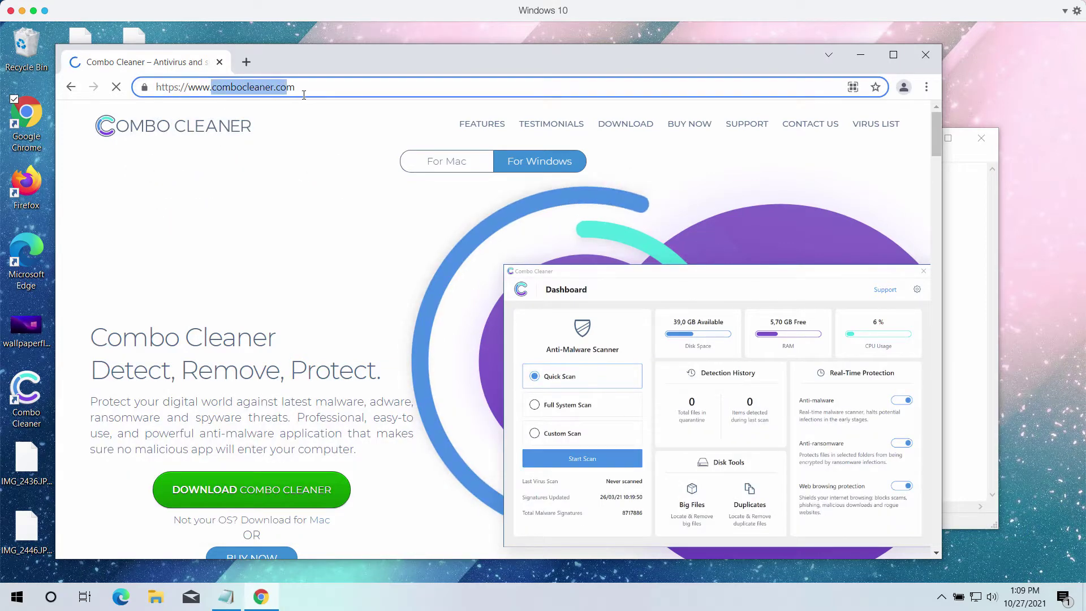
pyautogui.click(220, 62)
pyautogui.click(27, 399)
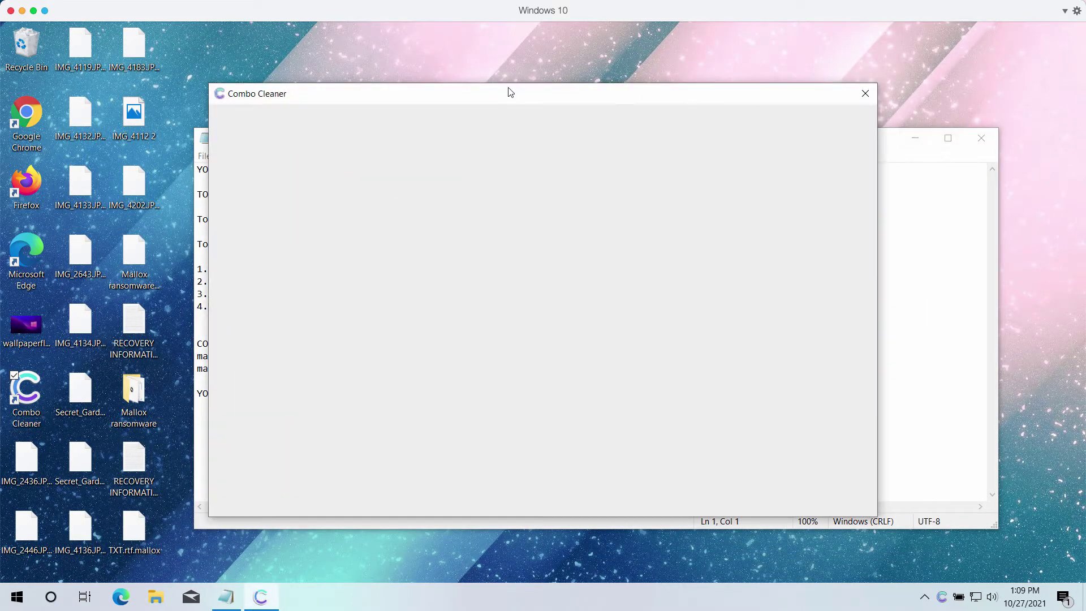
# - Drag the Combo Cleaner window slightly left into place
pyautogui.moveTo(511, 93); pyautogui.dragTo(498, 99)
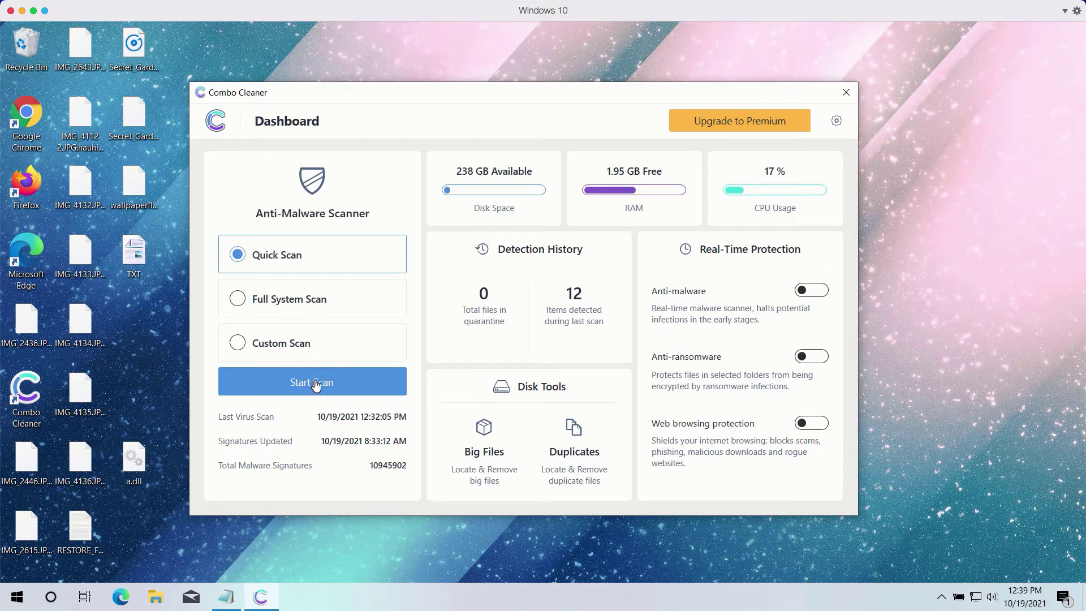
# - Start a Quick Scan from the Combo Cleaner dashboard
pyautogui.click(339, 385)
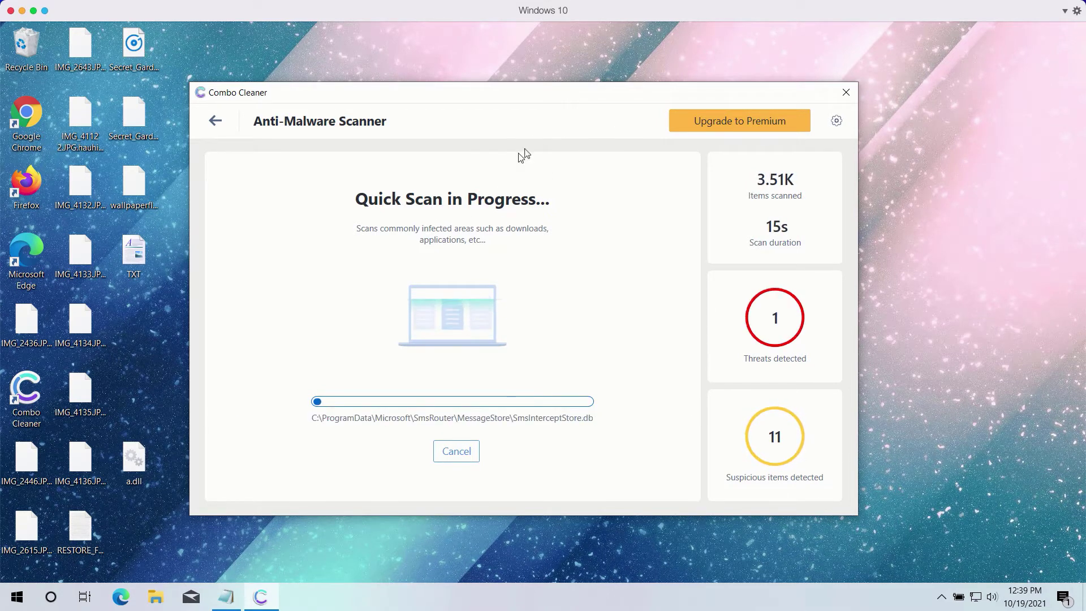
# - Open Combo Cleaner's Settings on the Anti-Ransomware tab
pyautogui.click(838, 121)
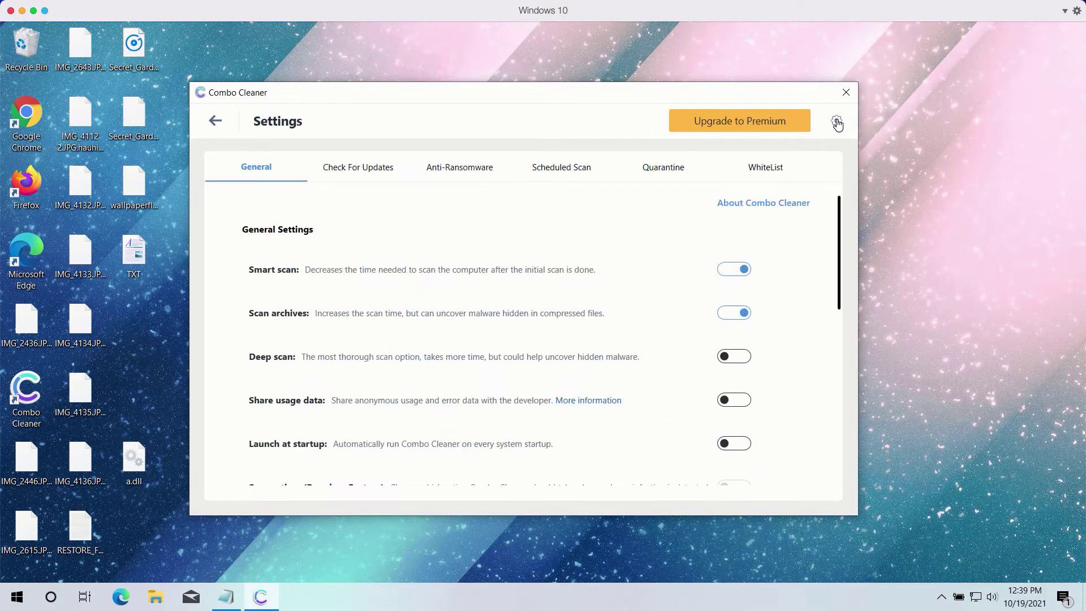
pyautogui.click(459, 170)
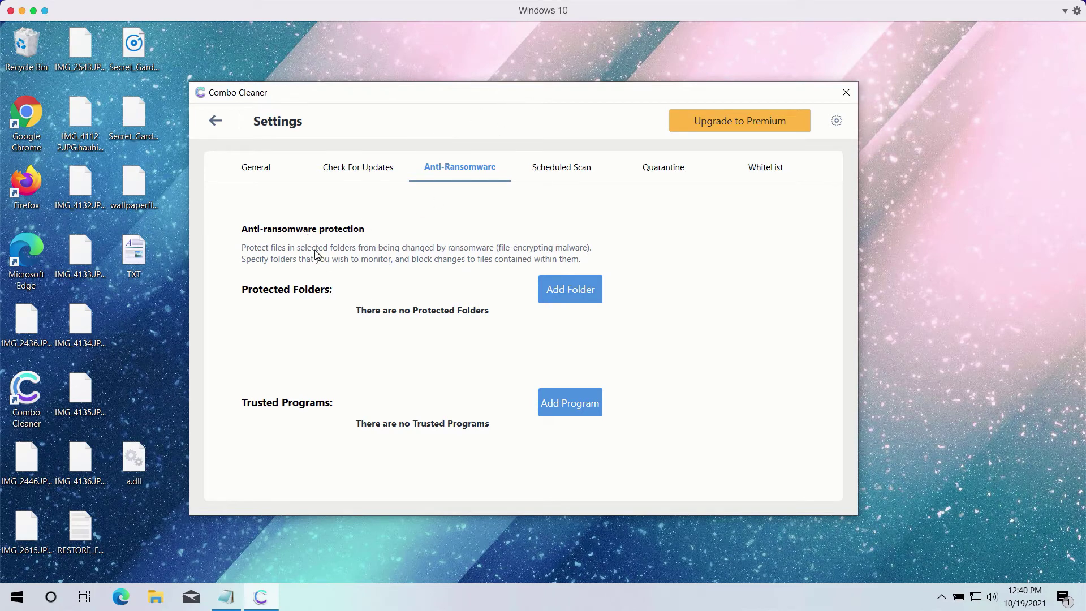
# - Cancel the running quick scan from its progress page, confirming Yes
pyautogui.click(215, 121)
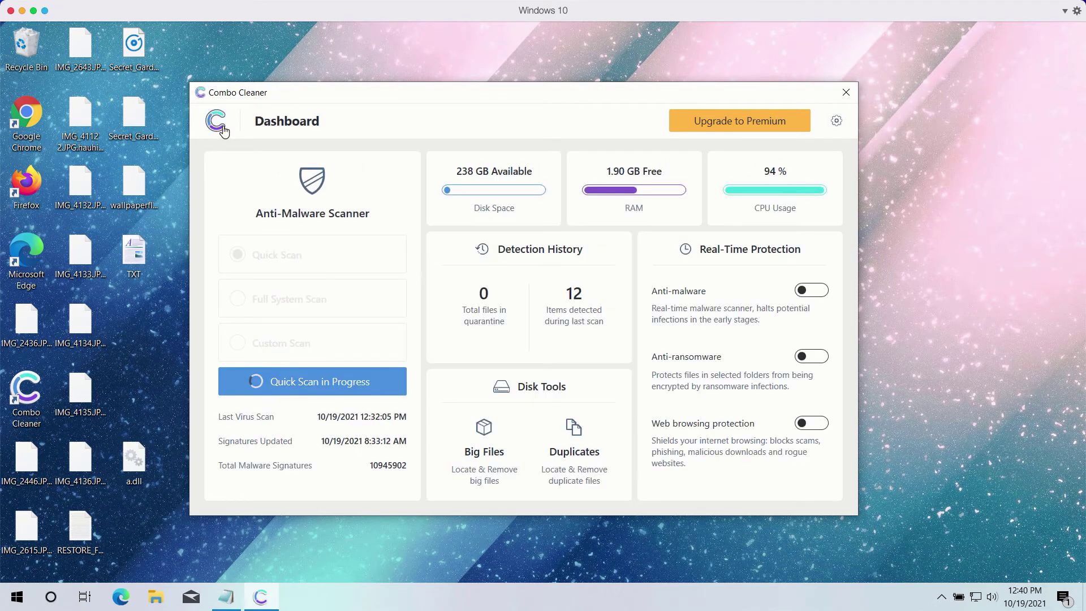
pyautogui.click(365, 388)
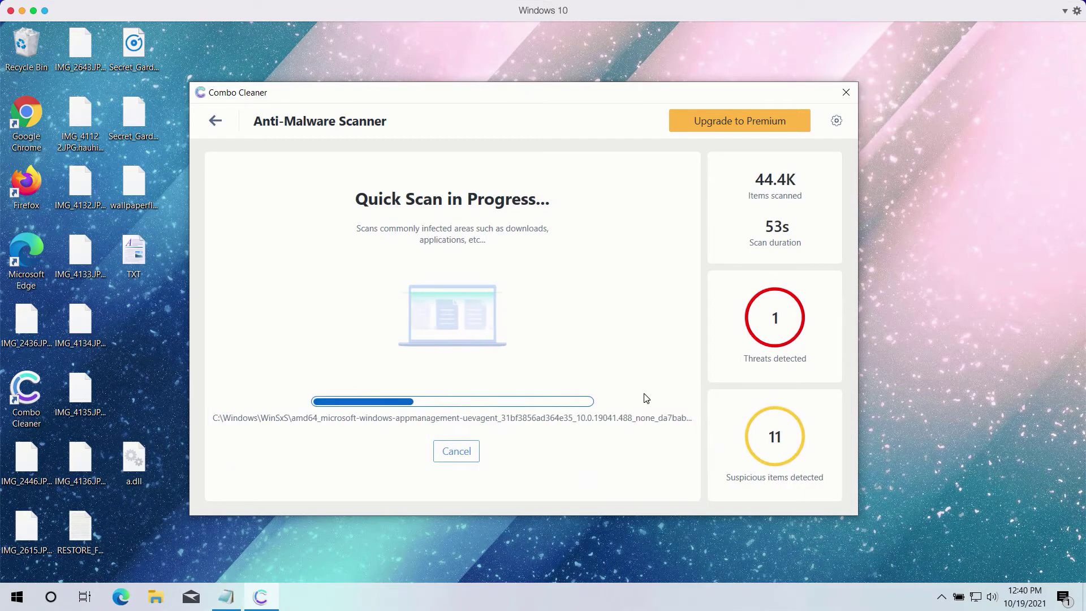
pyautogui.click(468, 453)
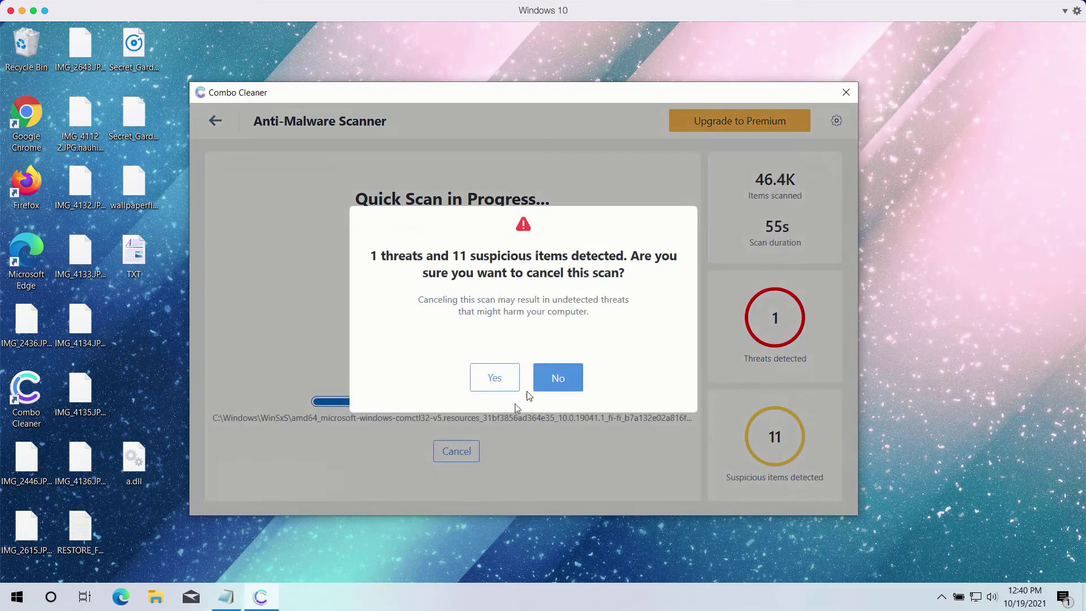
pyautogui.click(495, 380)
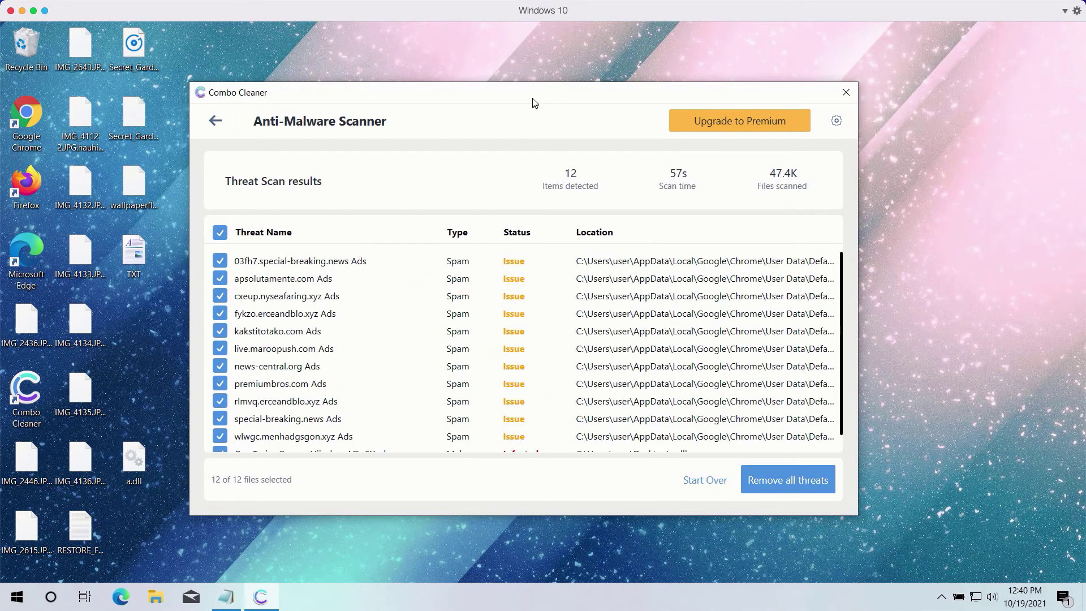
# - Scroll through the 12 detected items, including the Gen:Trojan.ProcessHijack infection in a.dll
pyautogui.scroll(-1, 628, 367)
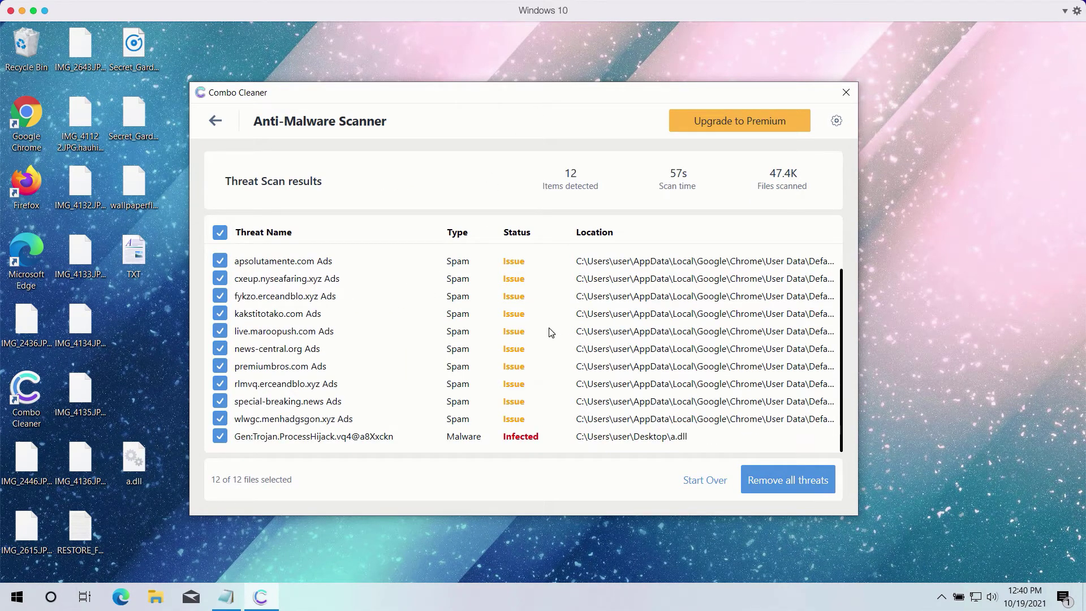
pyautogui.scroll(1, 628, 366)
pyautogui.scroll(-1, 551, 333)
pyautogui.scroll(1, 428, 352)
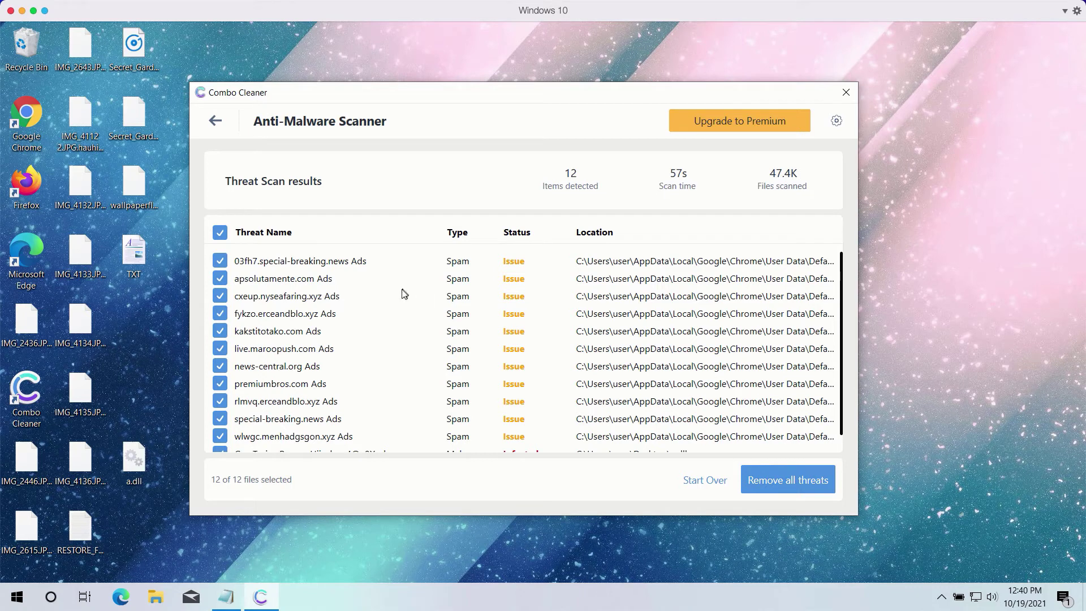
pyautogui.scroll(-1, 402, 308)
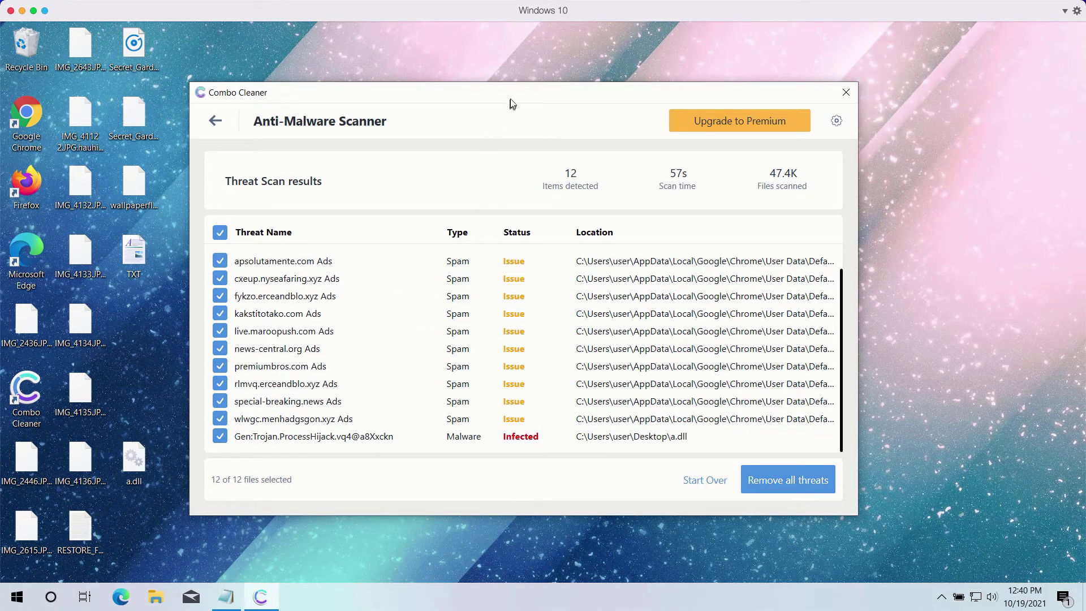